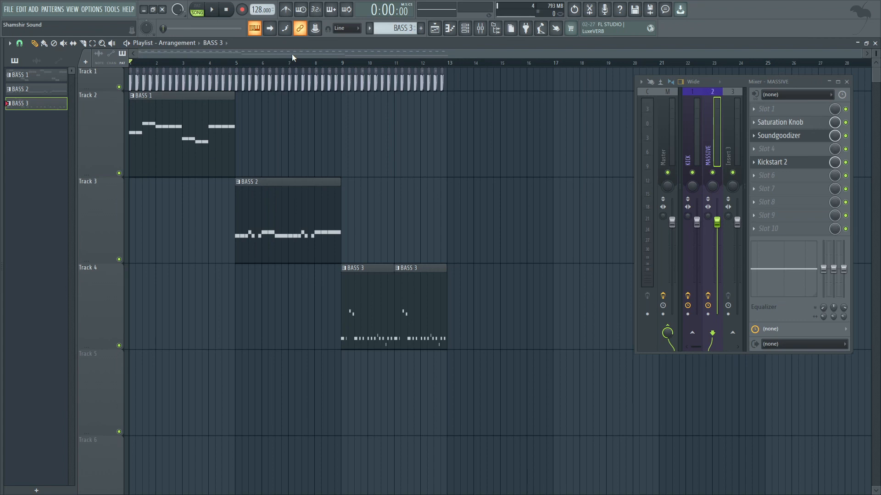
Step: Play the arrangement from the start to audition the bass patterns, and stop playback
key("space")
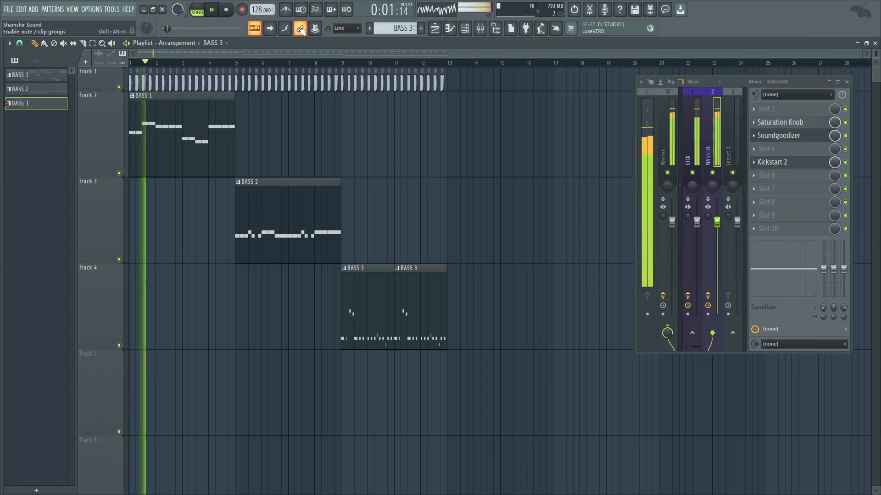
left_click(231, 14)
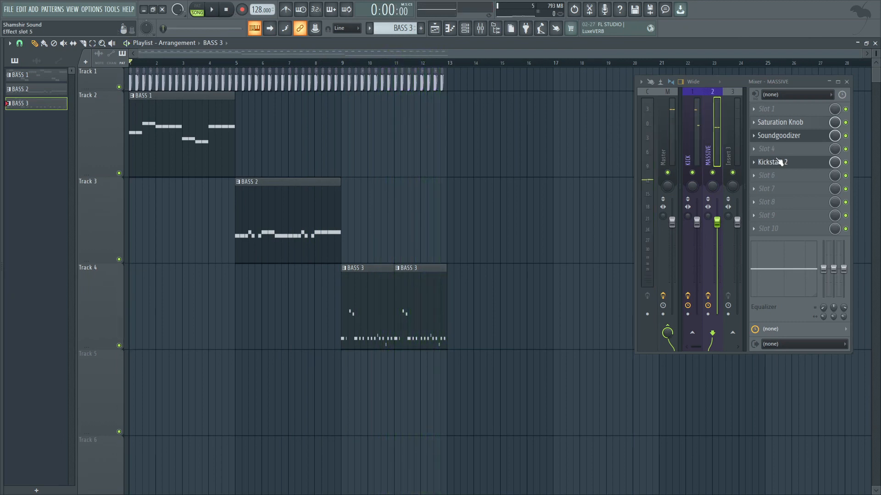
Step: Open the Saturation Knob and Soundgoodizer effects on the MASSIVE mixer track to examine their settings, and close both
left_click(776, 128)
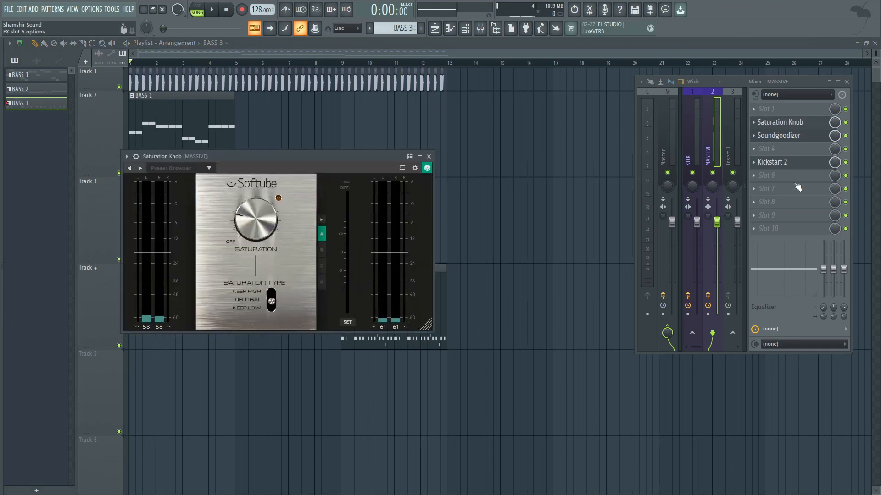
left_click(778, 136)
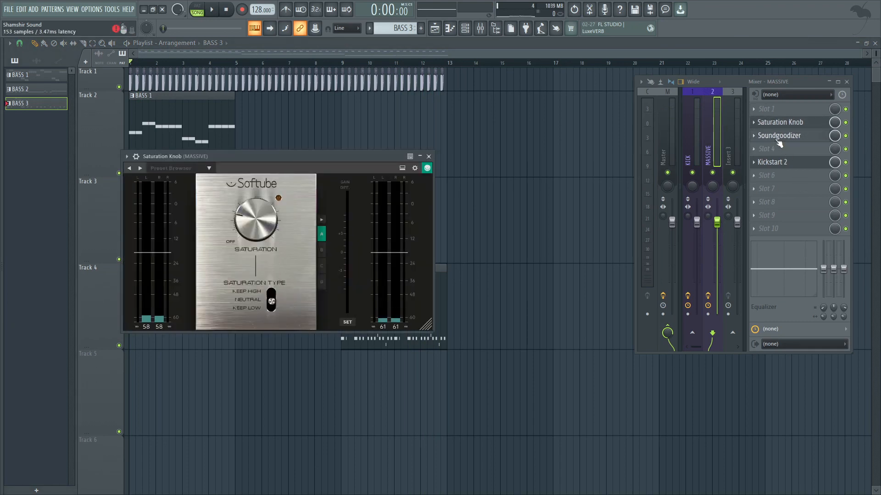
left_click(429, 158)
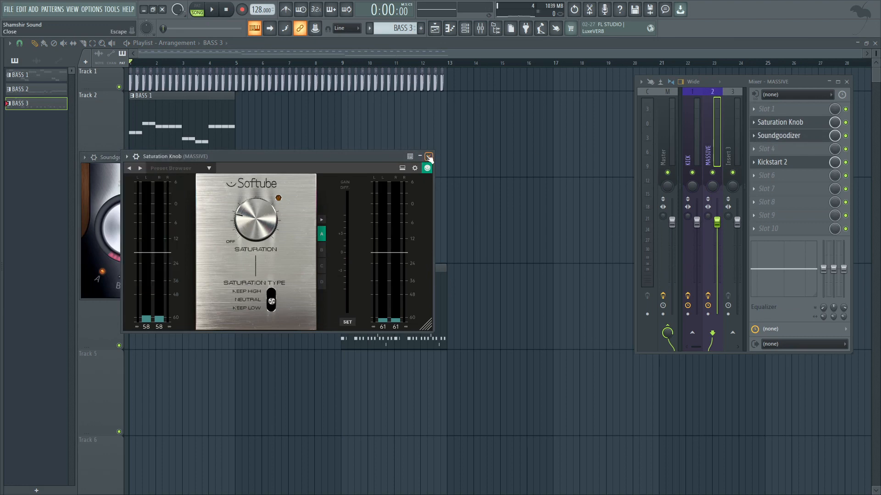
left_click(429, 158)
key("Escape")
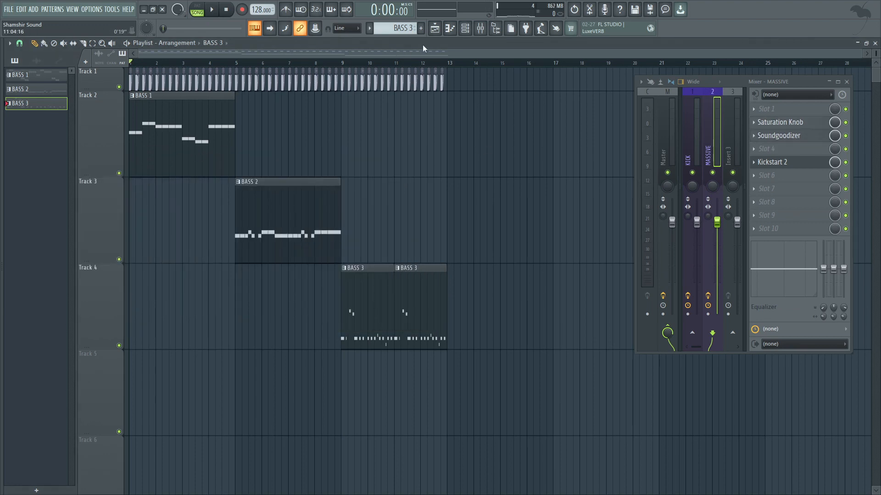
Step: Show the channel rack clear of the mixer and open the BASS 1 channel's Massive synth
left_click(465, 29)
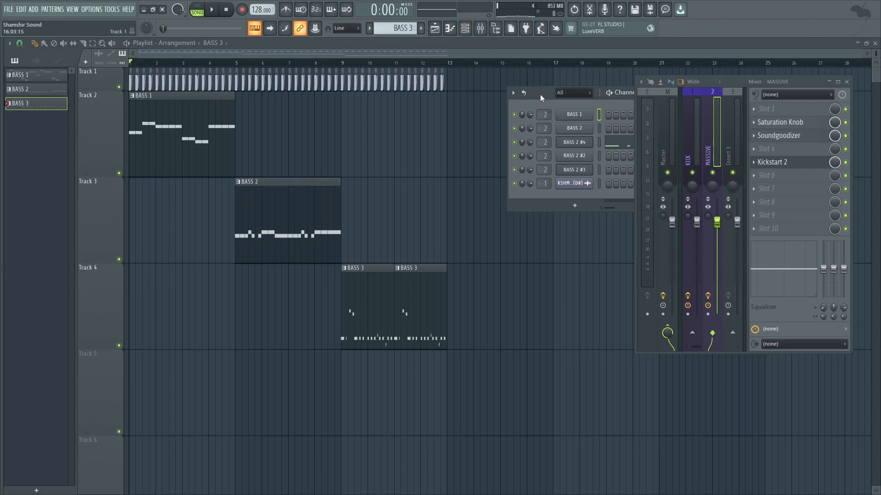
left_click_drag(541, 98, 473, 120)
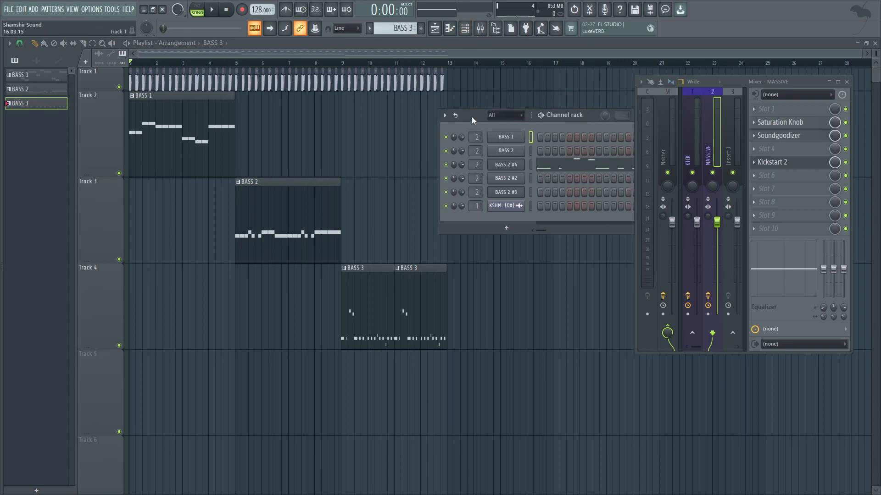
left_click(498, 139)
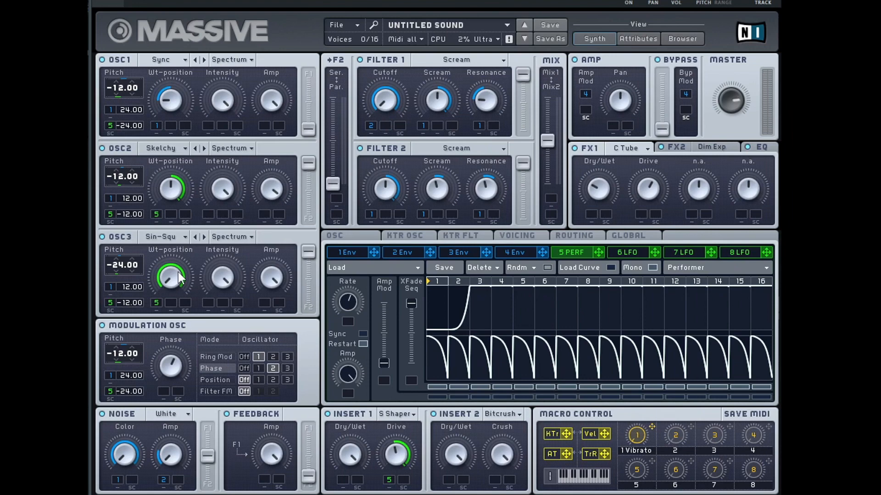
Step: Show the synth's signal routing and try shifting OSC2's filter balance from F1 toward F2
left_click(569, 234)
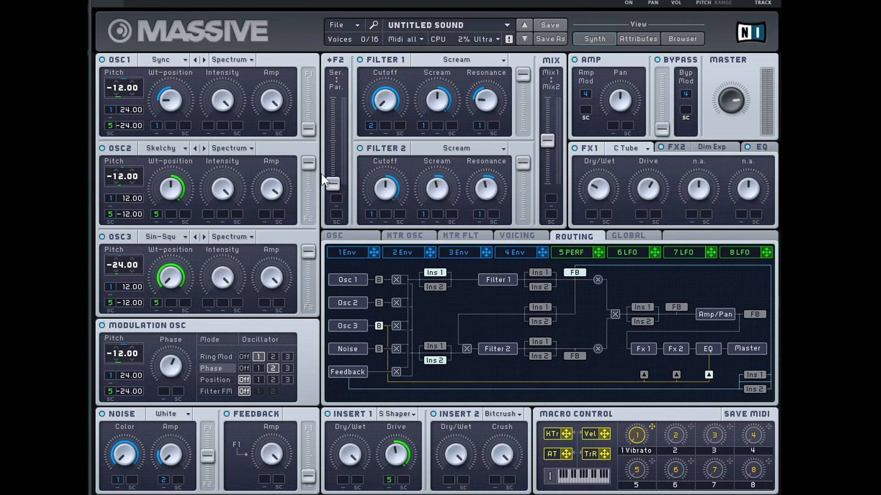
mouse_move(307, 166)
left_mouse_down()
mouse_move(309, 214)
mouse_move(313, 173)
left_mouse_up()
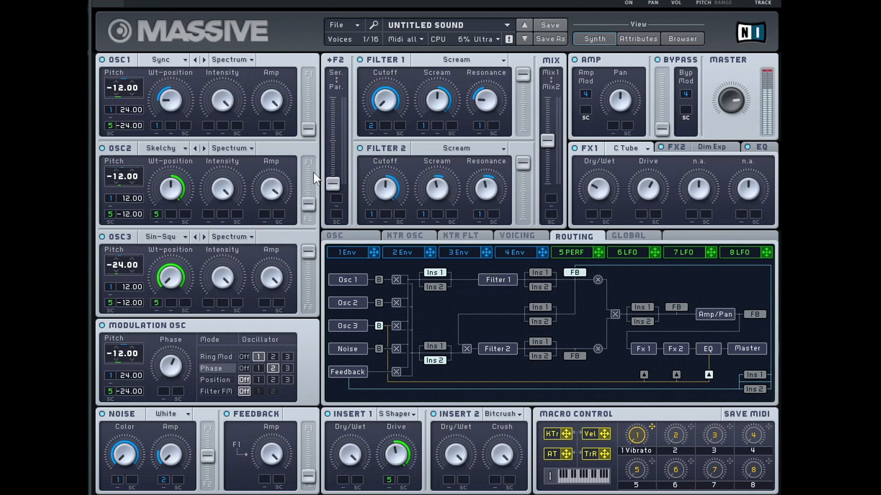
Step: Assign macro 2 to the modulation oscillator's Phase, set its modulation range, and adjust macro 2
left_click_drag(690, 428, 168, 391)
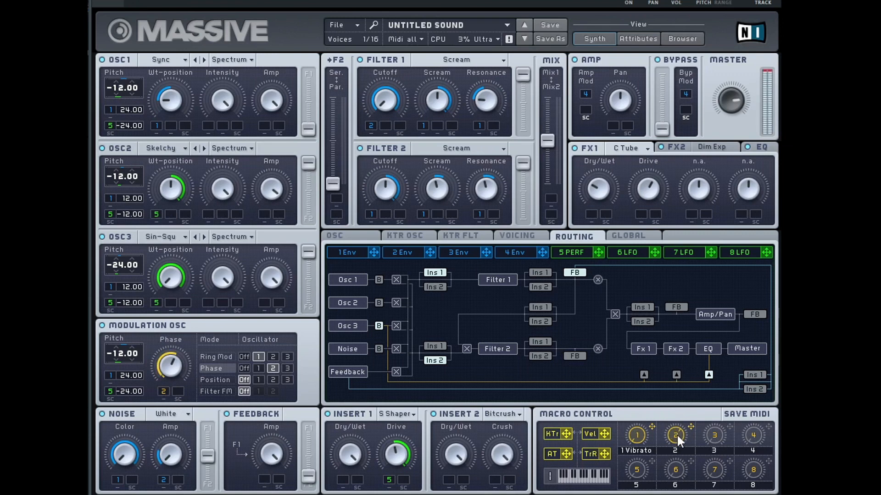
left_click_drag(164, 392, 205, 258)
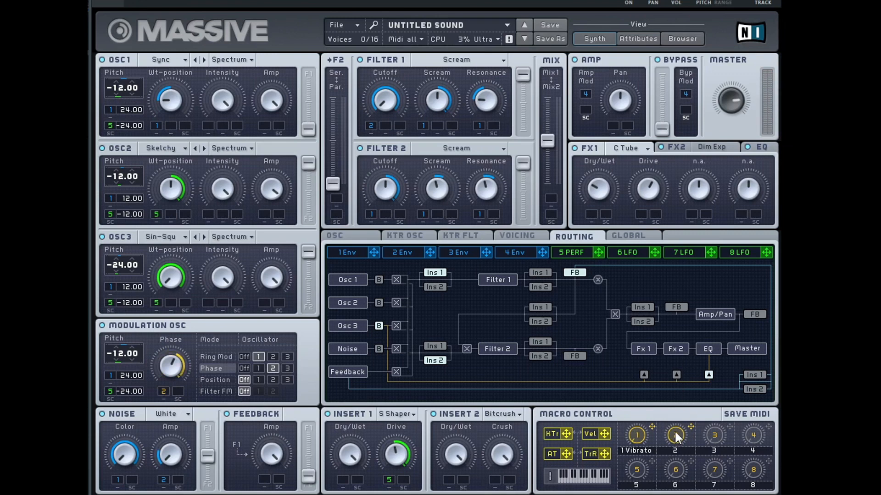
left_click_drag(675, 435, 679, 408)
Step: Examine the 5 PERF performer, envelopes 1 and 2, and the oscillator settings page of the BASS 1 synth
left_click(571, 253)
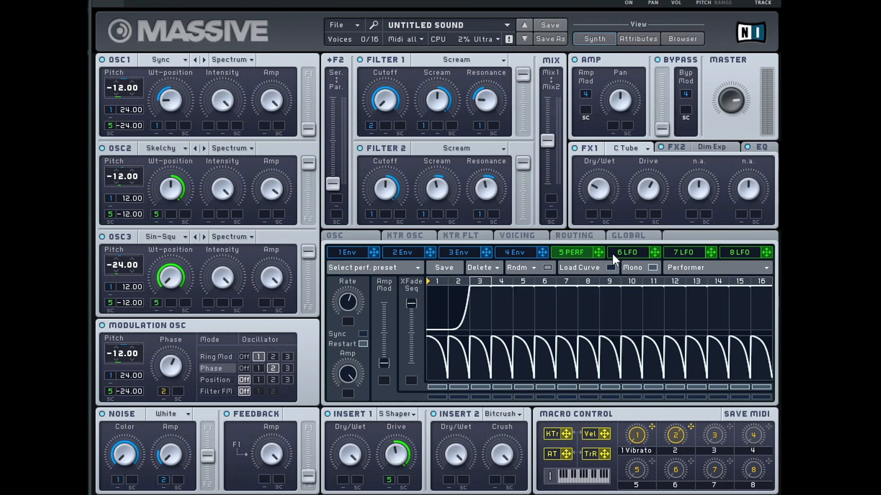
left_click(345, 252)
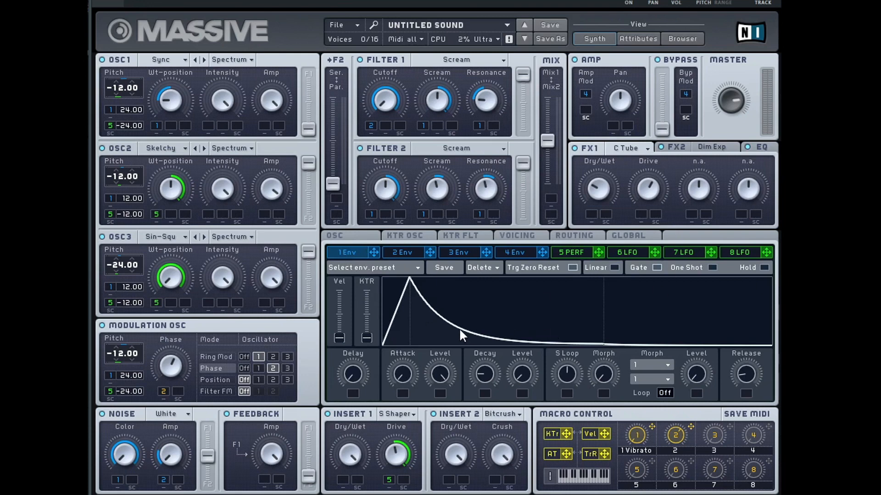
left_click(398, 252)
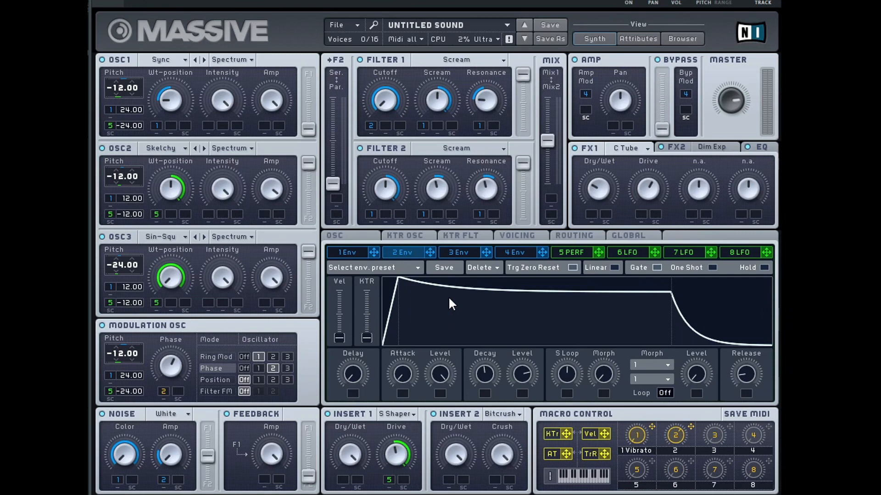
left_click(398, 149)
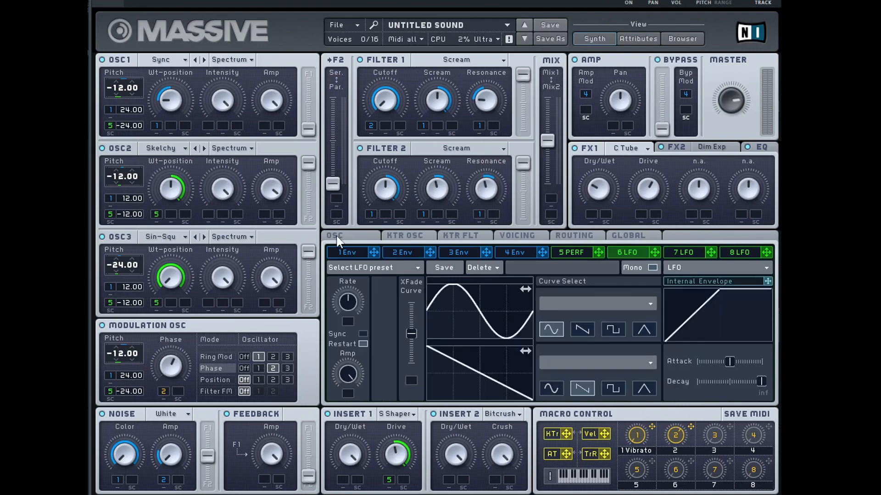
left_click(335, 235)
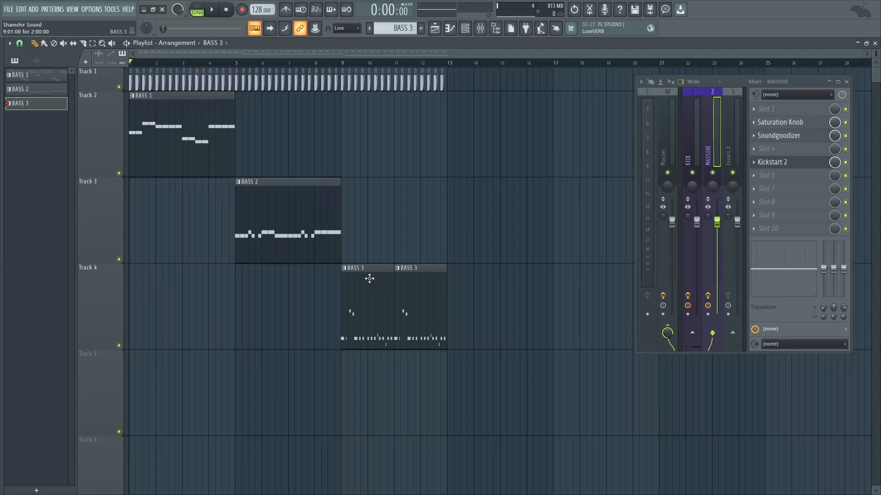
Step: Open the BASS 3 pattern in the piano roll and the BASS 2 #4 channel's Massive synth, moving its window clear of the mixer
double_click(368, 278)
left_click(466, 30)
left_click_drag(480, 118, 279, 124)
left_click(302, 171)
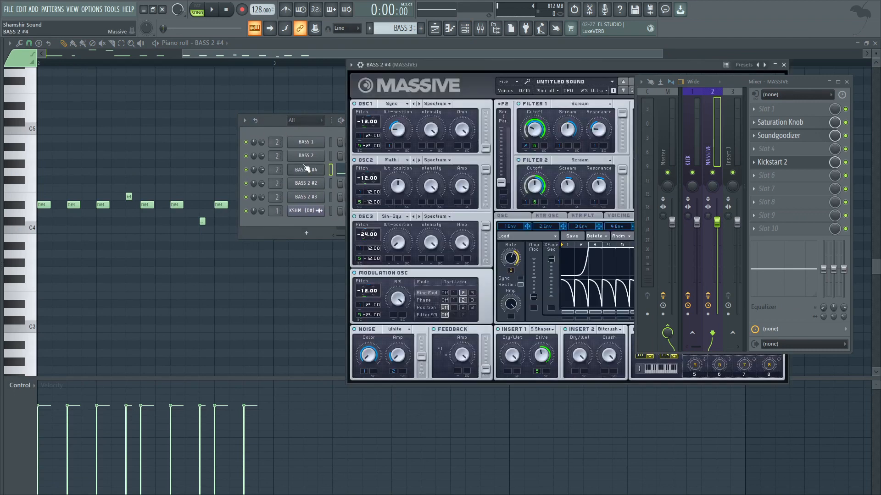
left_click_drag(408, 63, 203, 71)
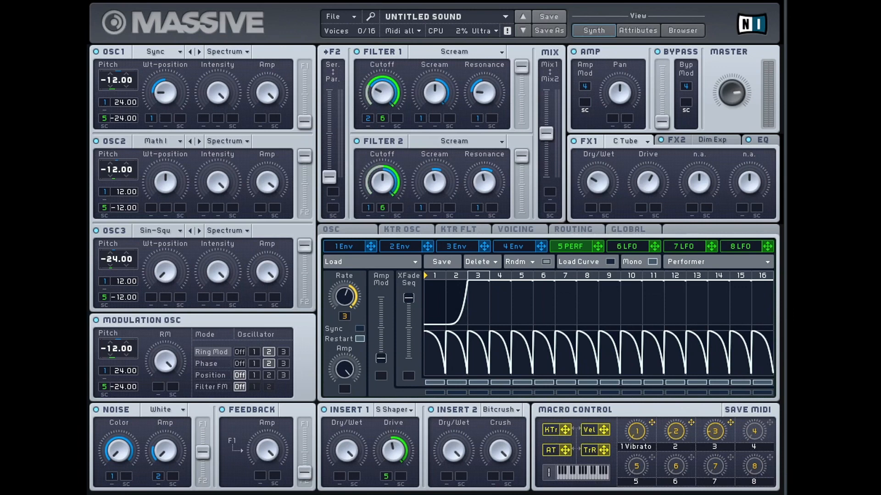
Step: Examine the FX2 Dim Exp effect and envelopes 4 and 2 in the BASS 2 #4 synth
left_click(704, 140)
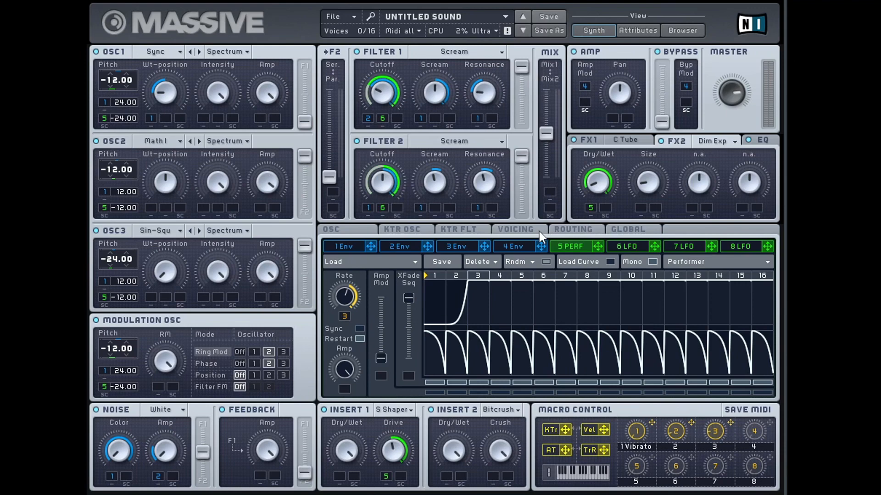
left_click(511, 250)
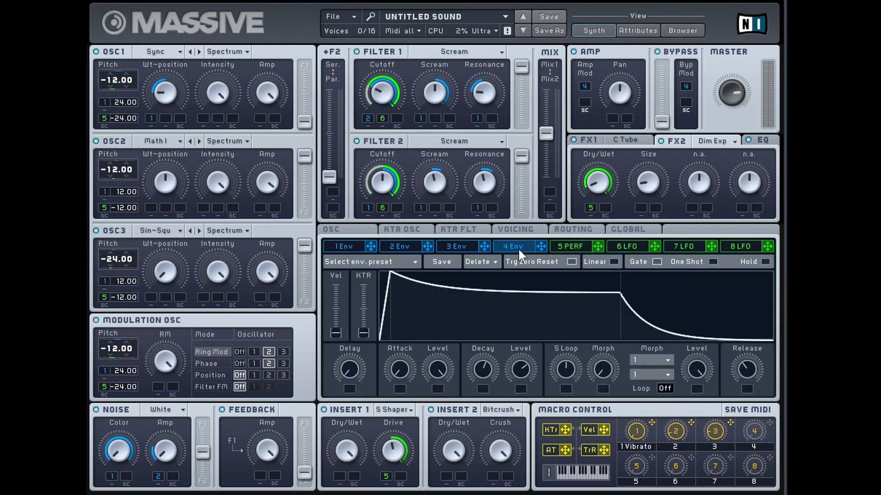
left_click(406, 249)
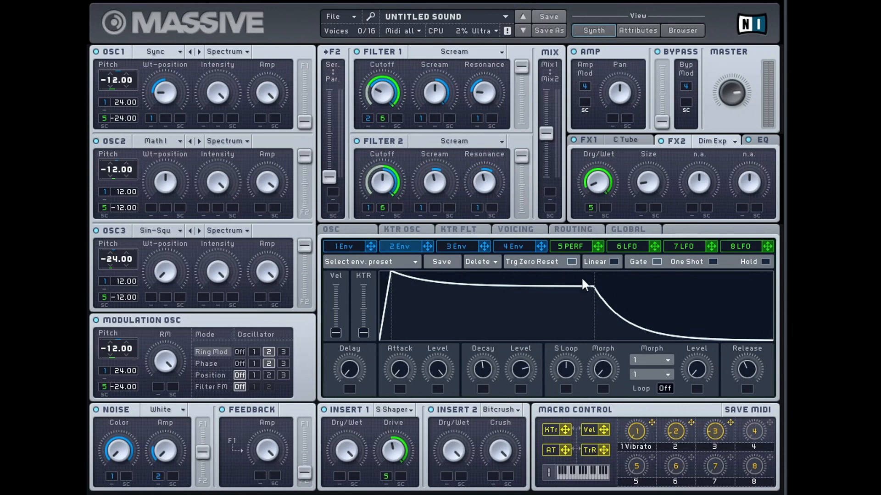
left_click(513, 248)
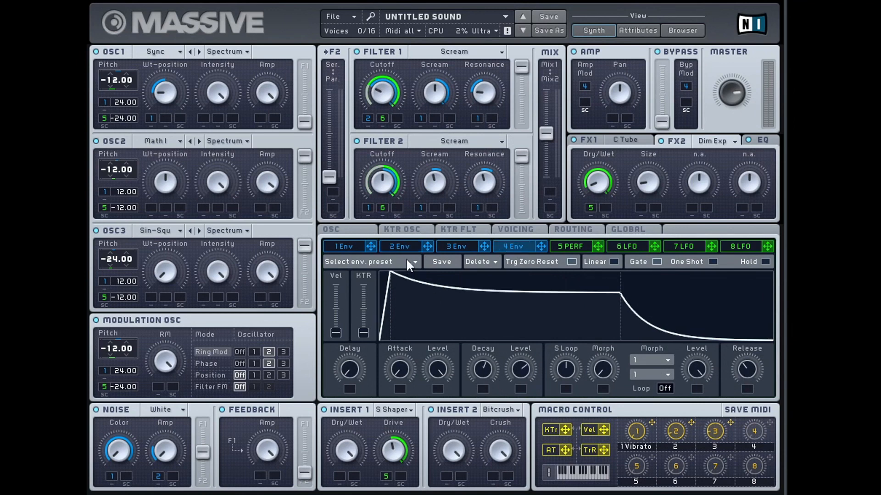
left_click(391, 249)
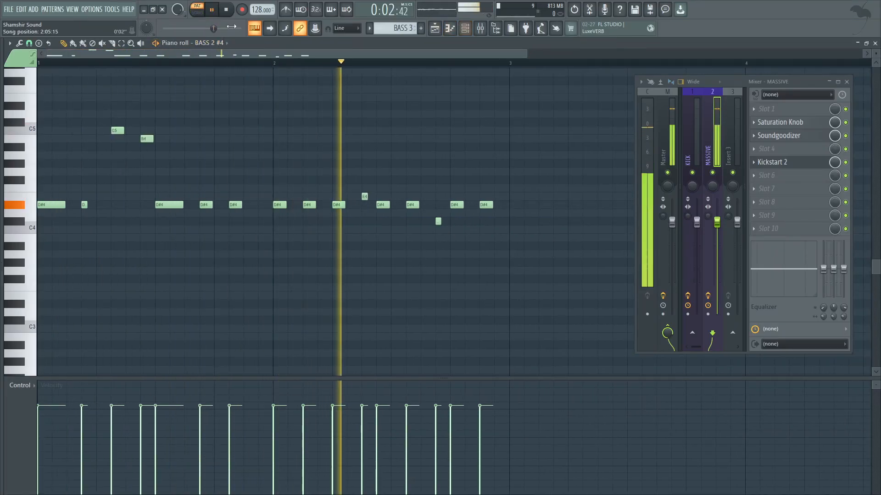
Step: Stop the pattern playback and reopen the BASS 2 #4 channel's Massive synth
left_click(227, 10)
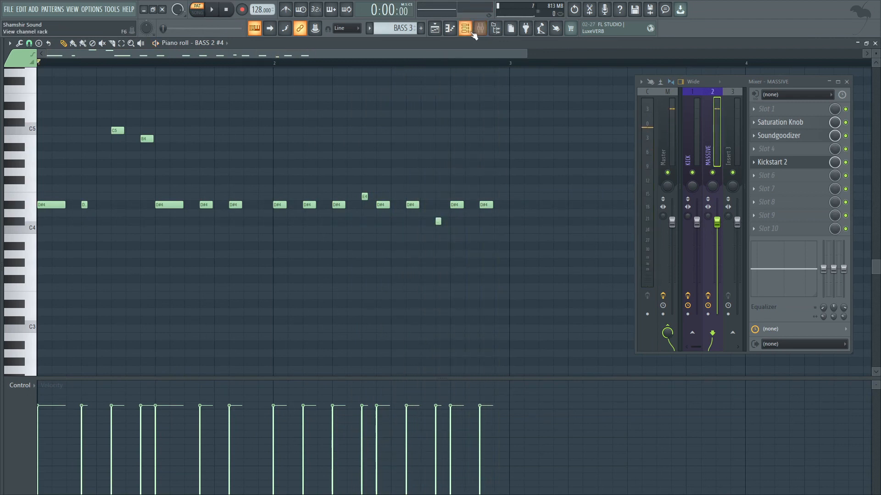
left_click(465, 27)
left_click(307, 170)
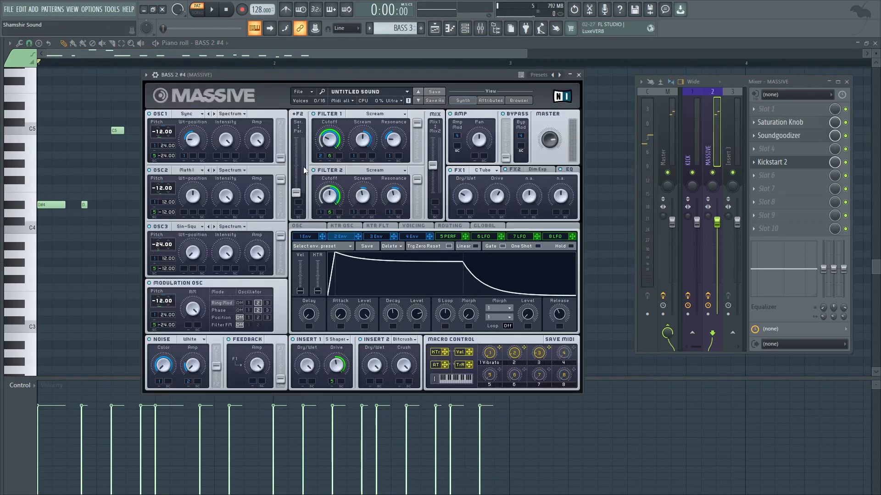